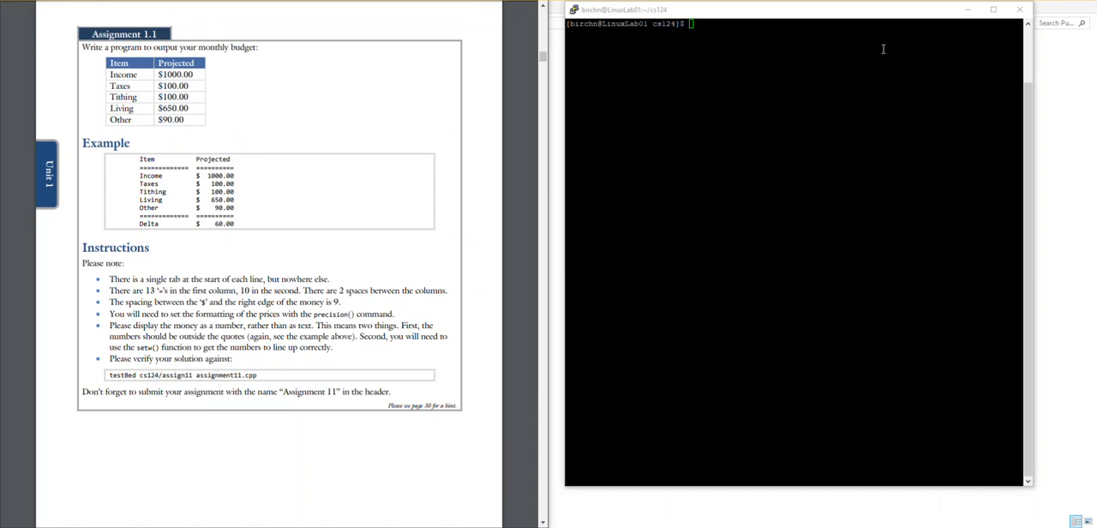
# Step: List the files in the cs124 folder to find template.cpp
pyautogui.click(721, 29)
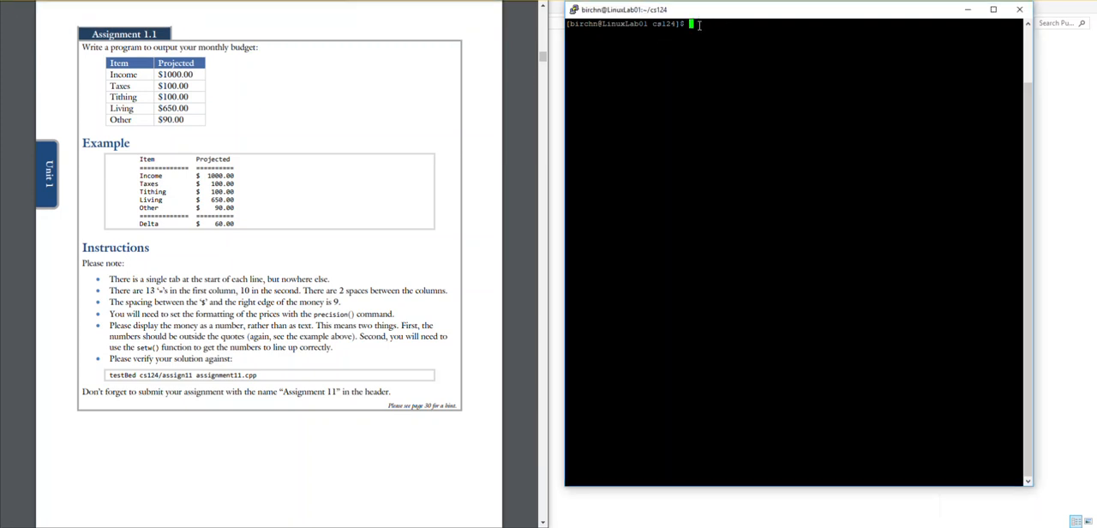
pyautogui.moveTo(709, 23); pyautogui.dragTo(678, 24)
pyautogui.click(703, 24)
pyautogui.write('cp')
pyautogui.press('BackSpace')
pyautogui.press('BackSpace')
pyautogui.write('ls')
pyautogui.press('Return')
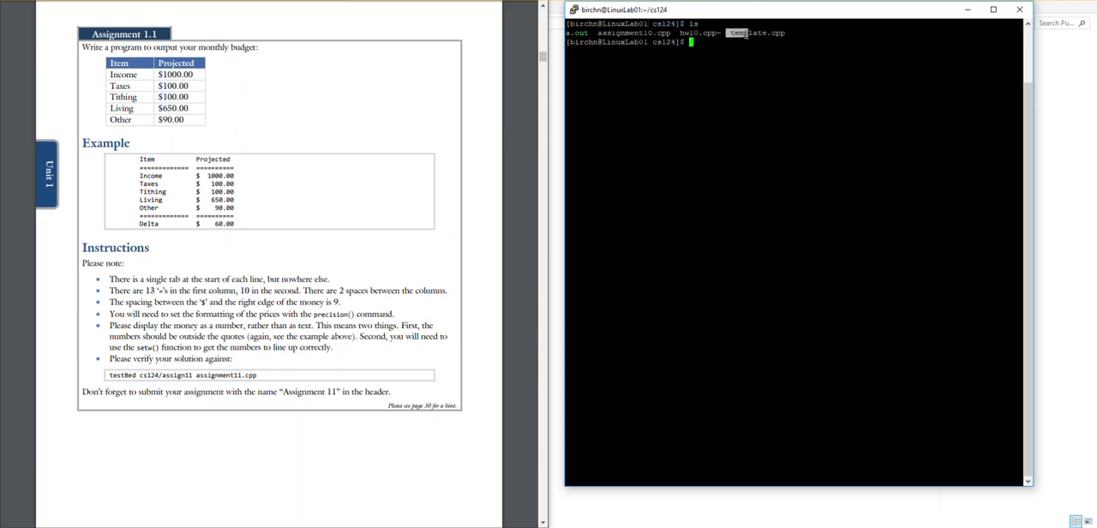
pyautogui.moveTo(728, 34); pyautogui.dragTo(1020, 35)
pyautogui.click(759, 45)
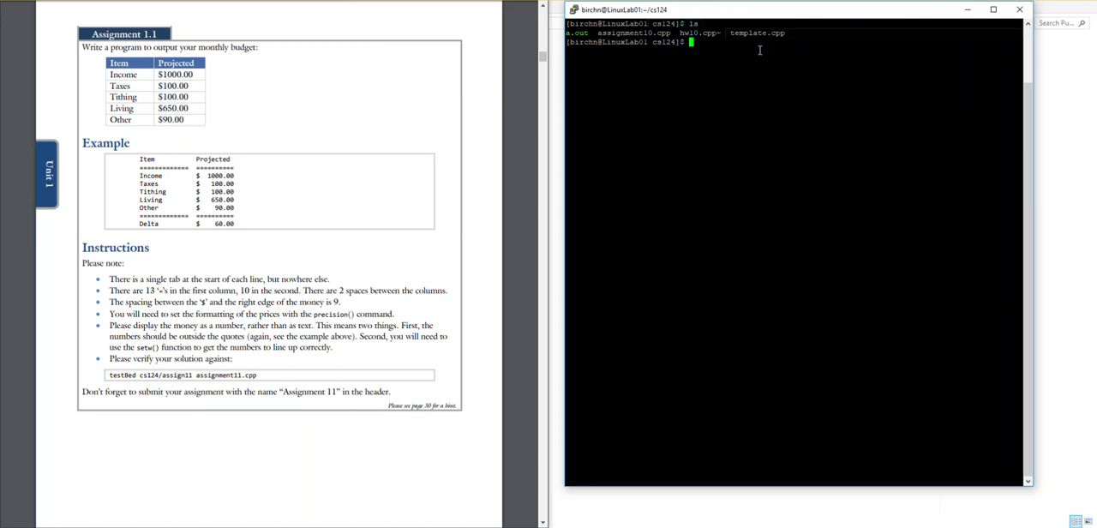
pyautogui.write('cp templ')
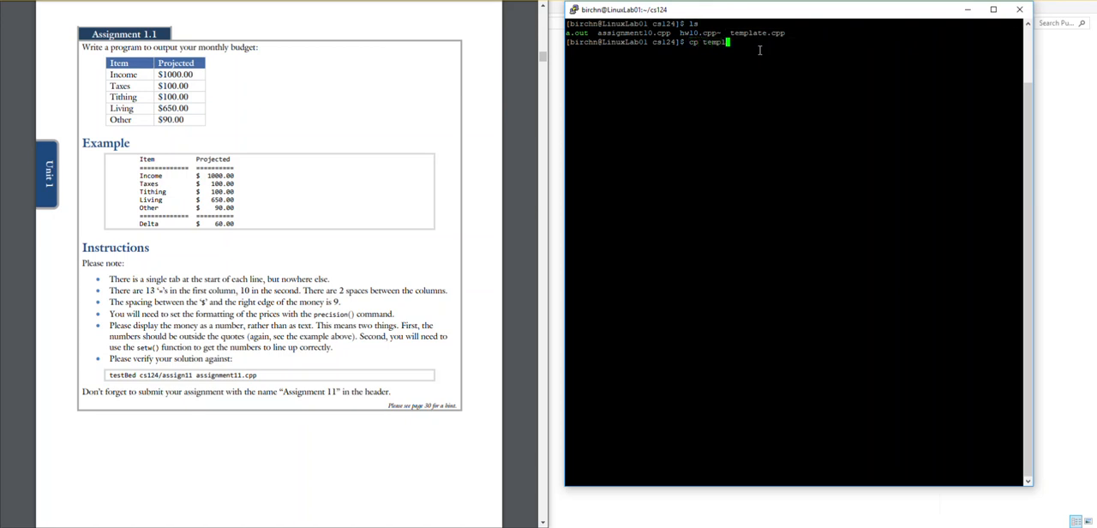
# Step: Copy template.cpp to assignment11.cpp and list the folder again to confirm it exists
pyautogui.press('Tab')
pyautogui.write('assignment1')
pyautogui.write('1.cpp')
pyautogui.press('Return')
pyautogui.write('ls')
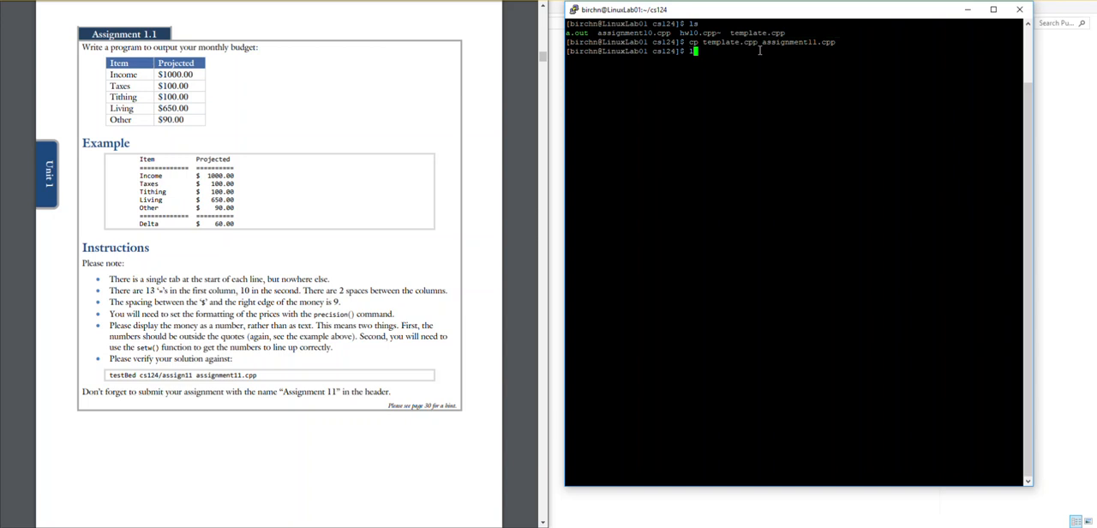
pyautogui.press('Return')
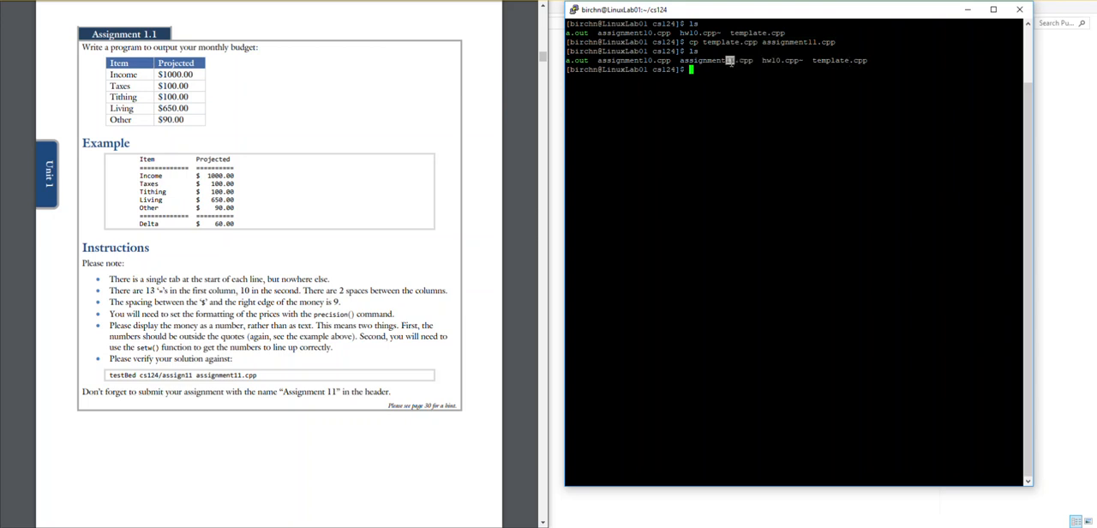
pyautogui.write('emacs assig')
pyautogui.write('nment11.')
pyautogui.write('cpp')
# Step: Launch emacs on assignment11.cpp, showing the template header and empty main
pyautogui.press('Return')
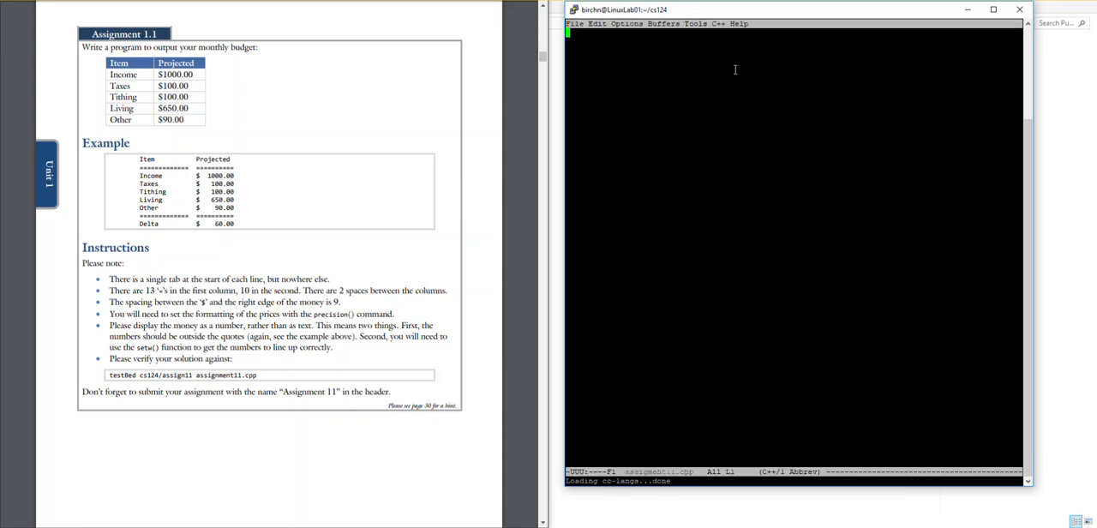
pyautogui.hotkey('ctrl', 'y')
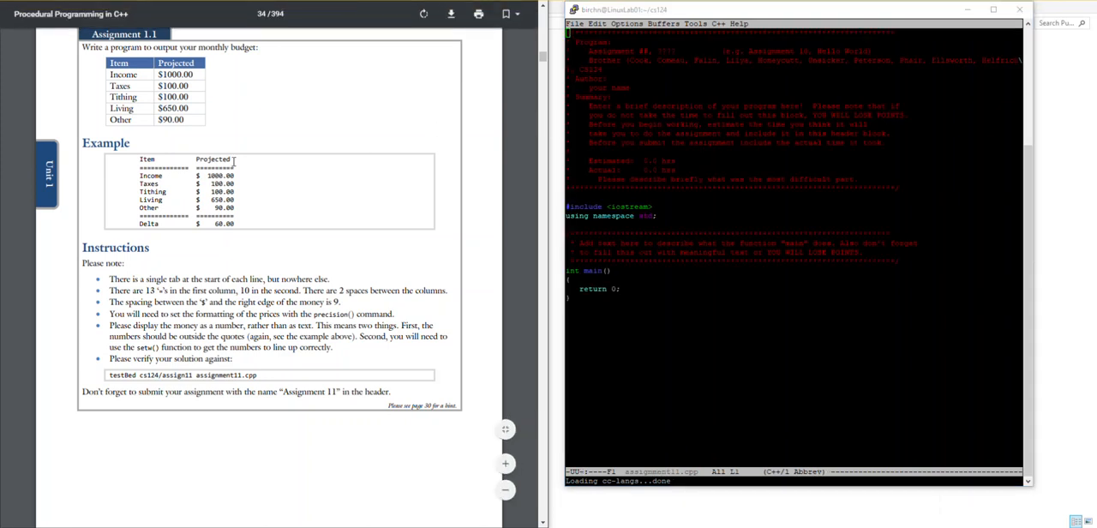
# Step: Replace the placeholder on the header's Program line with the program title
pyautogui.click(616, 52)
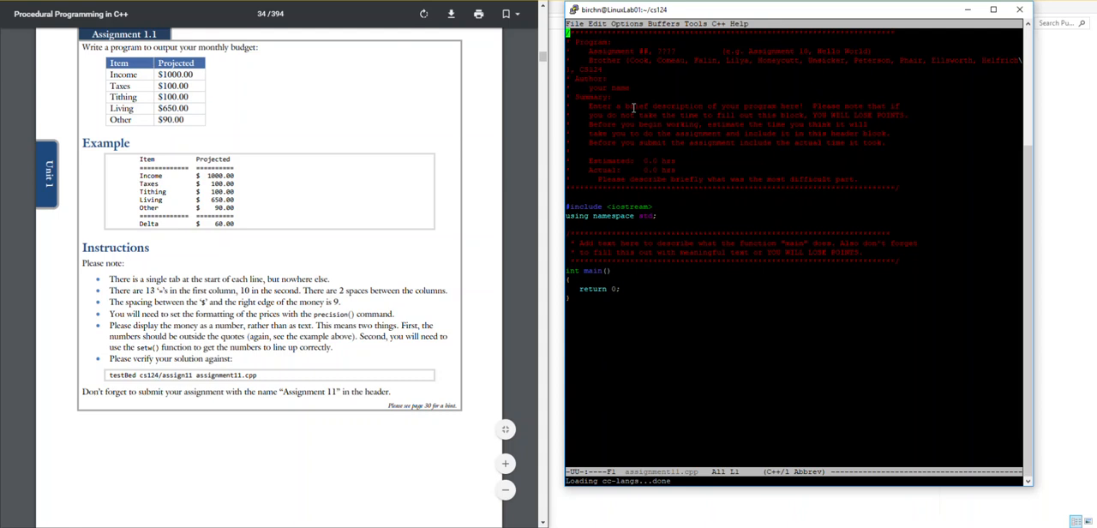
pyautogui.press('Down')
pyautogui.press('Down')
pyautogui.press('Right')
pyautogui.press('Right')
pyautogui.press('Right')
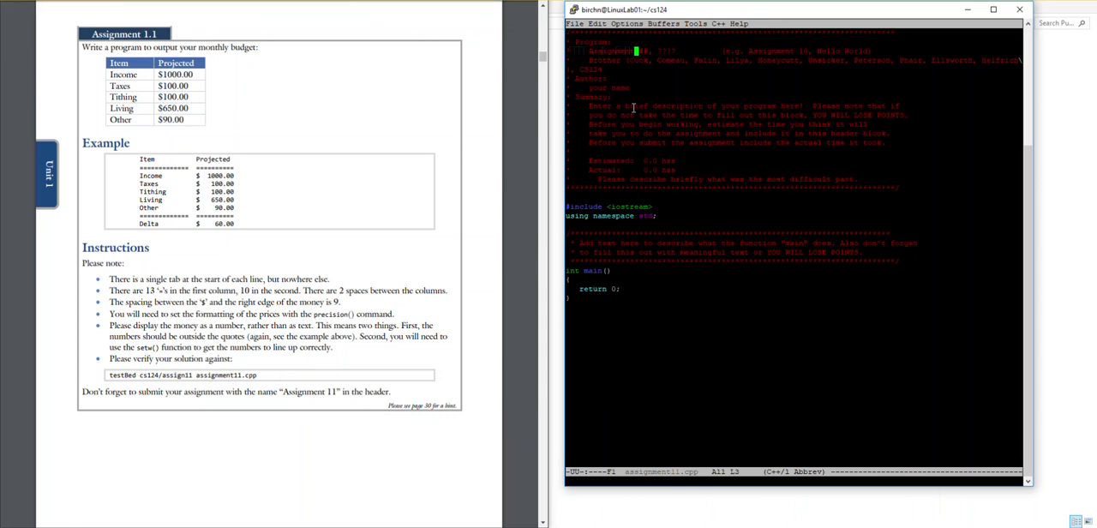
pyautogui.press('Right')
pyautogui.hotkey('ctrl', 'k')
pyautogui.write('11')
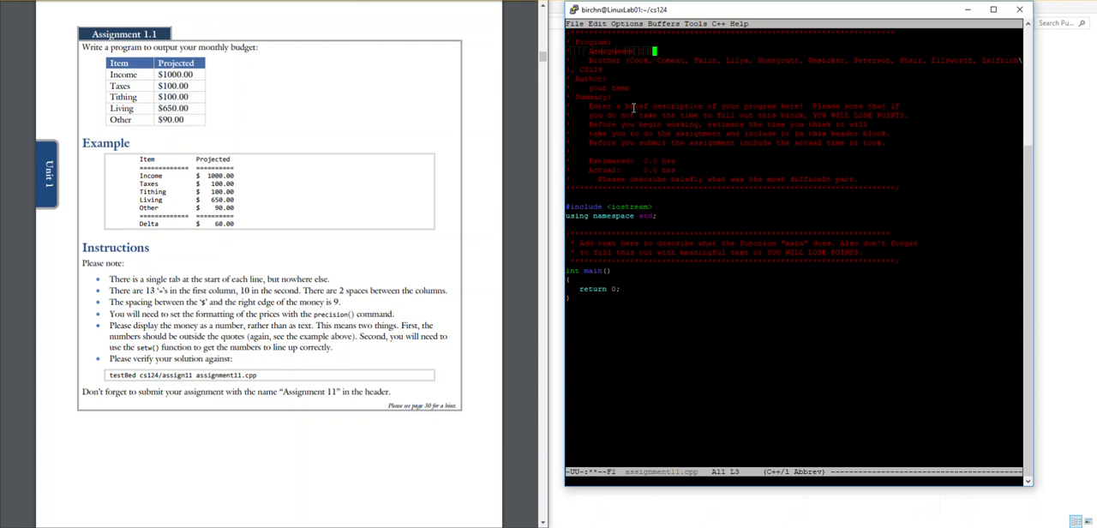
pyautogui.click(633, 107)
pyautogui.hotkey('alt', 'Tab')
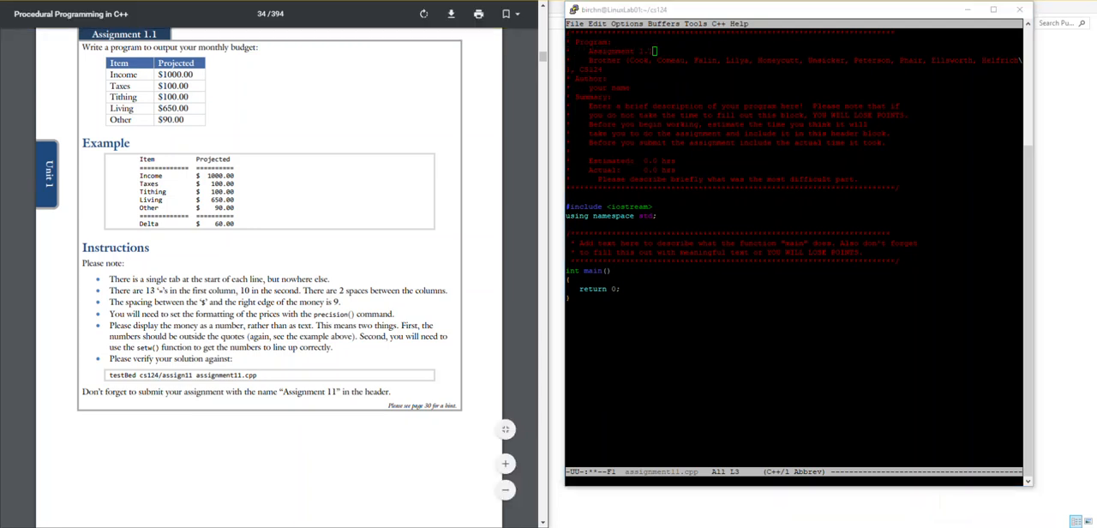
pyautogui.click(613, 32)
pyautogui.write(', Pr')
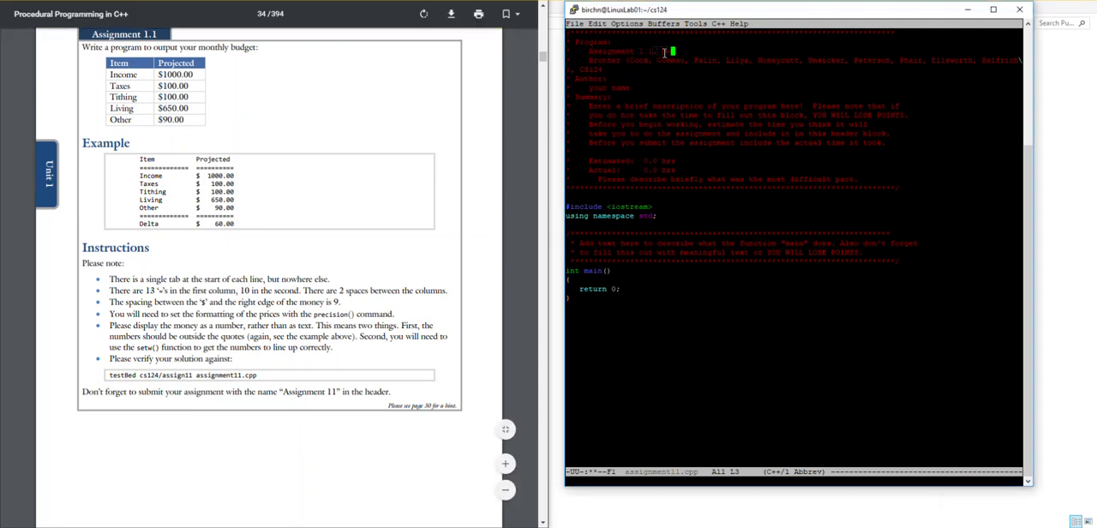
pyautogui.write('ose Monthly Budget')
# Step: Remove the placeholder author names and fill in the author on the Author line
pyautogui.press('Down')
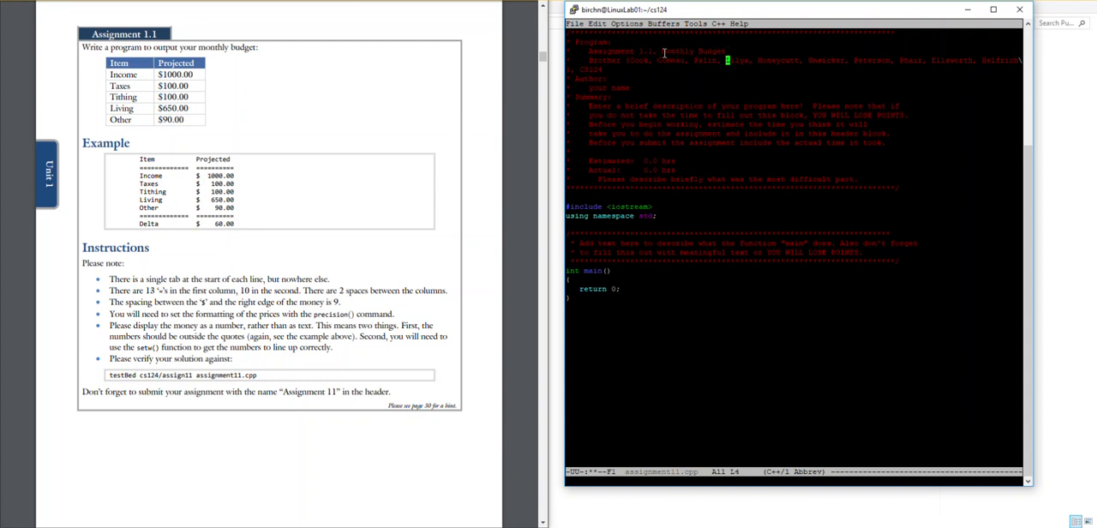
pyautogui.press('Left')
pyautogui.press('Left')
pyautogui.hotkey('alt', 'b')
pyautogui.hotkey('alt', 'b')
pyautogui.press('Left')
pyautogui.hotkey('ctrl', 'k')
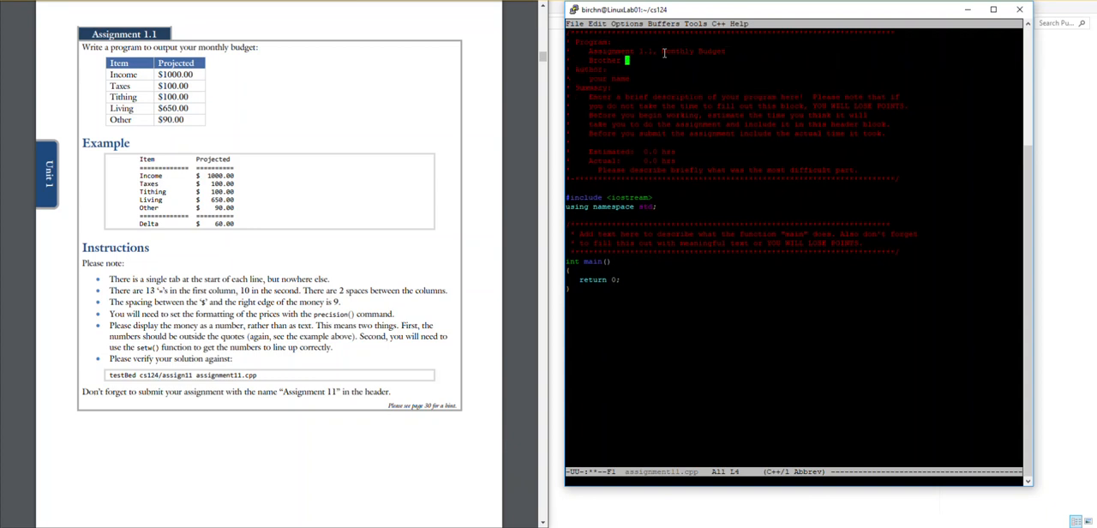
pyautogui.write('Birch')
pyautogui.press('Down')
pyautogui.press('Down')
pyautogui.hotkey('alt', 'b')
pyautogui.hotkey('alt', 'b')
pyautogui.hotkey('ctrl', 'k')
pyautogui.write('Brother Birch')
# Step: Move to the start of the first Summary instruction line, ready to delete it
pyautogui.press('Down')
pyautogui.press('Down')
pyautogui.press('Down')
pyautogui.press('Up')
pyautogui.hotkey('alt', 'b')
pyautogui.hotkey('alt', 'b')
pyautogui.hotkey('alt', 'b')
pyautogui.hotkey('alt', 'b')
# Step: Kill the remaining Summary instruction lines and start a fresh ' *' comment line
pyautogui.hotkey('ctrl', 'k')
pyautogui.hotkey('ctrl', 'k')
pyautogui.hotkey('ctrl', 'k')
pyautogui.hotkey('ctrl', 'k')
pyautogui.hotkey('ctrl', 'k')
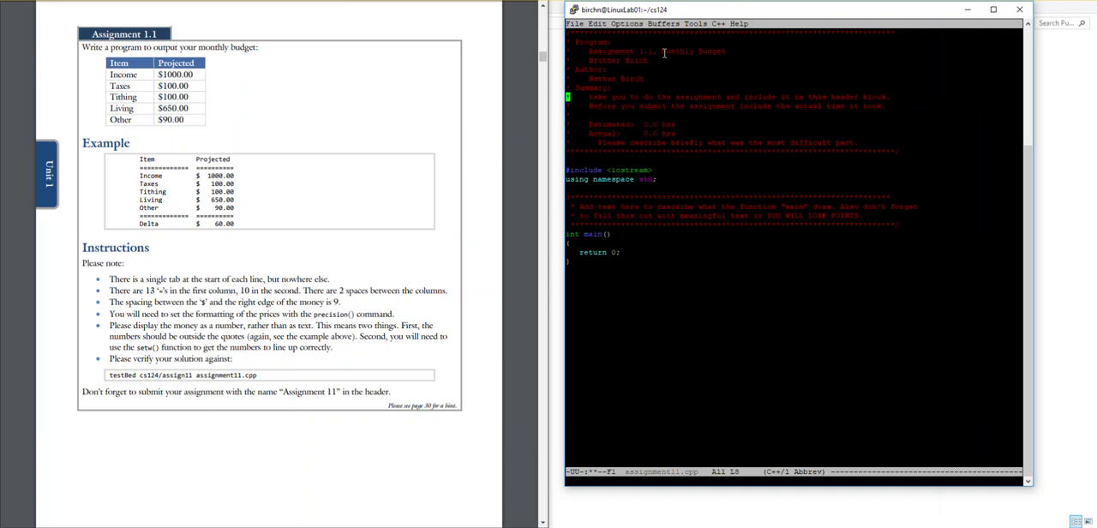
pyautogui.hotkey('ctrl', 'k')
pyautogui.hotkey('ctrl', 'k')
pyautogui.hotkey('ctrl', 'k')
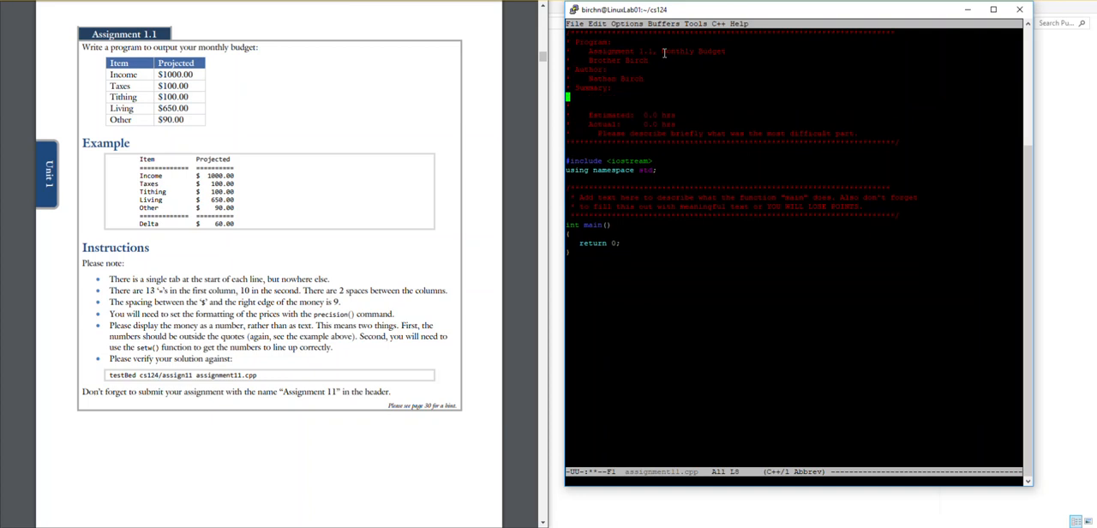
pyautogui.write('*')
pyautogui.write('This program will')
pyautogui.write(' budget wi')
pyautogui.write('ll display the ')
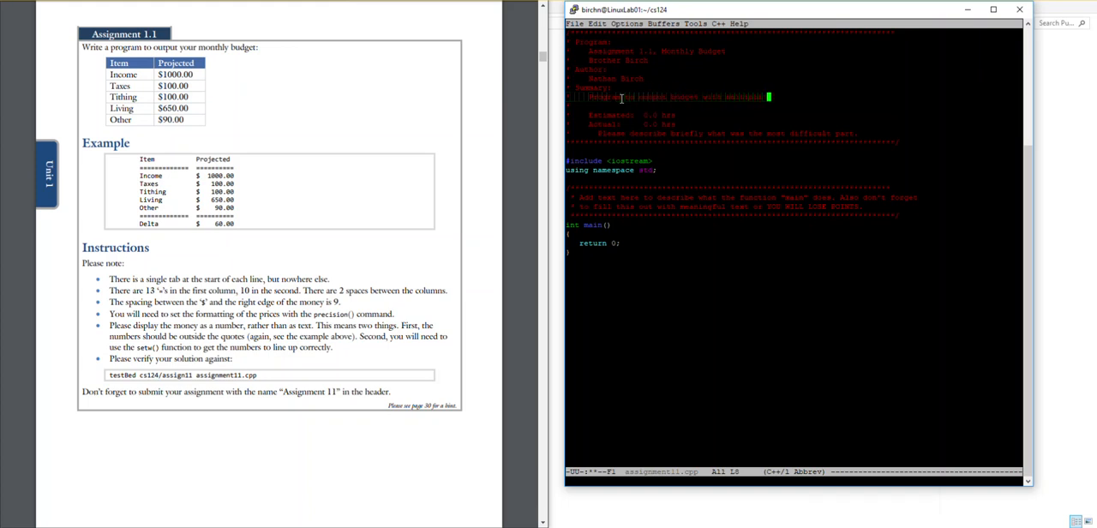
pyautogui.write('and expenses of')
pyautogui.write('.')
# Step: Fill in the Estimated time after the summary and save assignment11.cpp with C-x C-s
pyautogui.press('Down')
pyautogui.press('Down')
pyautogui.press('End')
pyautogui.press('Left')
pyautogui.press('Left')
pyautogui.press('Left')
pyautogui.press('Down')
pyautogui.hotkey('ctrl', 'x')
pyautogui.hotkey('ctrl', 's')
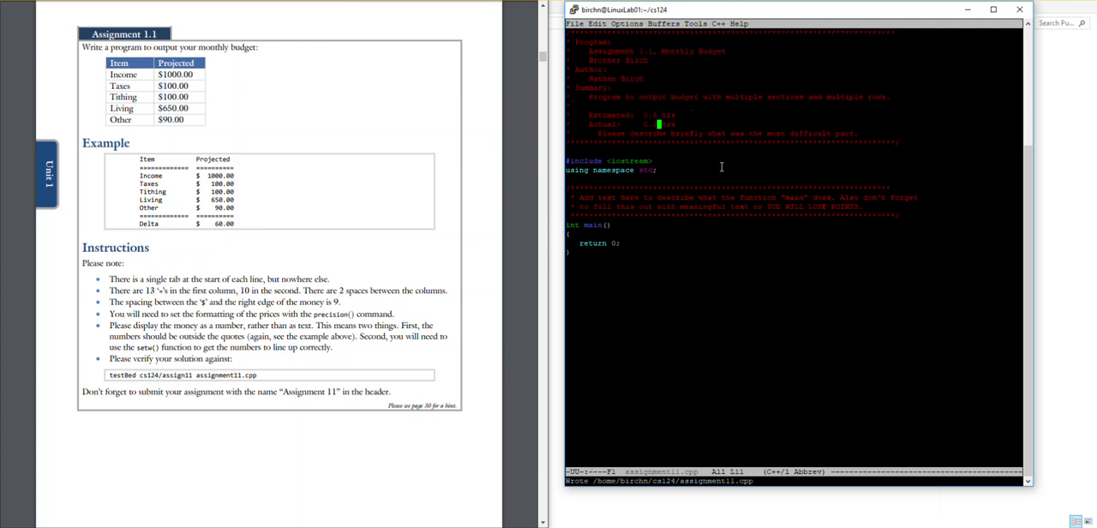
# Step: Exit emacs, compile assignment11.cpp with g++ and run a.out with no errors
pyautogui.hotkey('ctrl', 'x')
pyautogui.hotkey('ctrl', 'c')
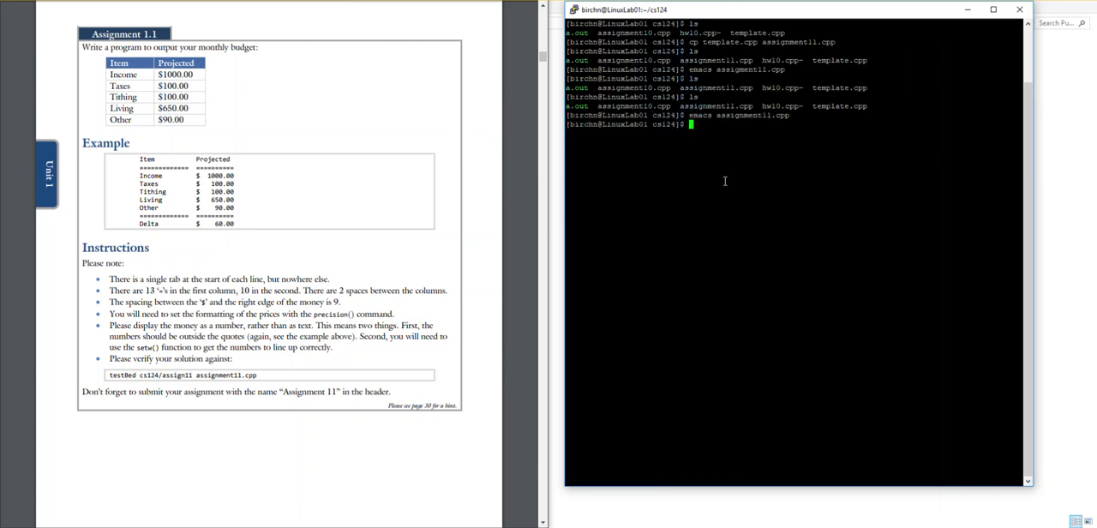
pyautogui.write('g++ assignmen')
pyautogui.write('t11.cc')
pyautogui.write('pp')
pyautogui.press('Return')
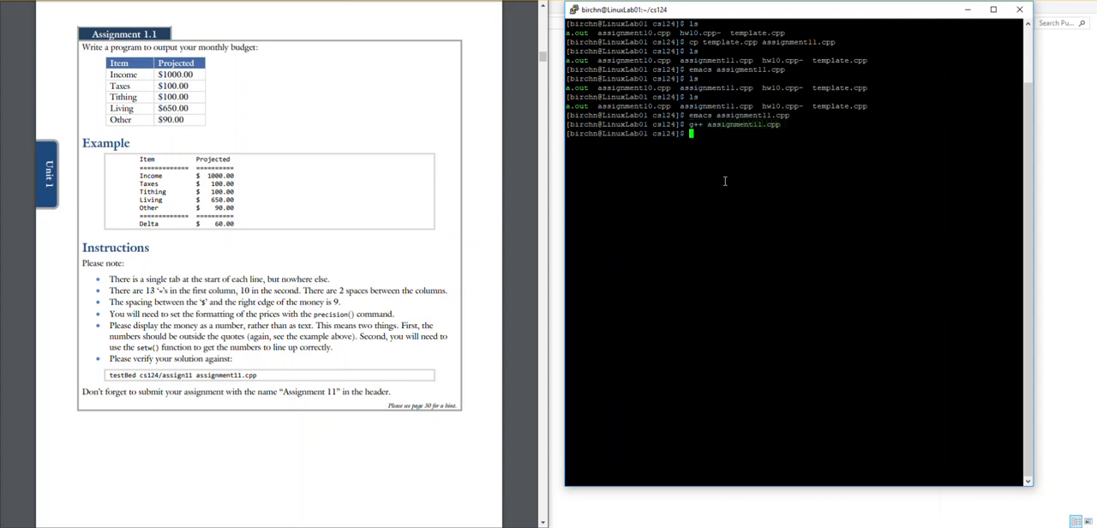
pyautogui.write('a.out')
pyautogui.press('Return')
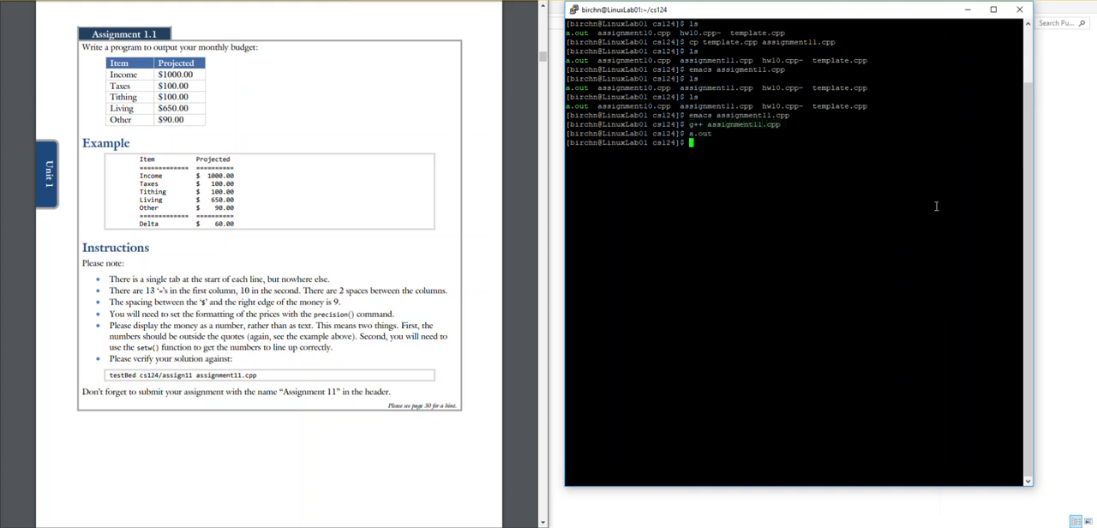
pyautogui.moveTo(189, 272)
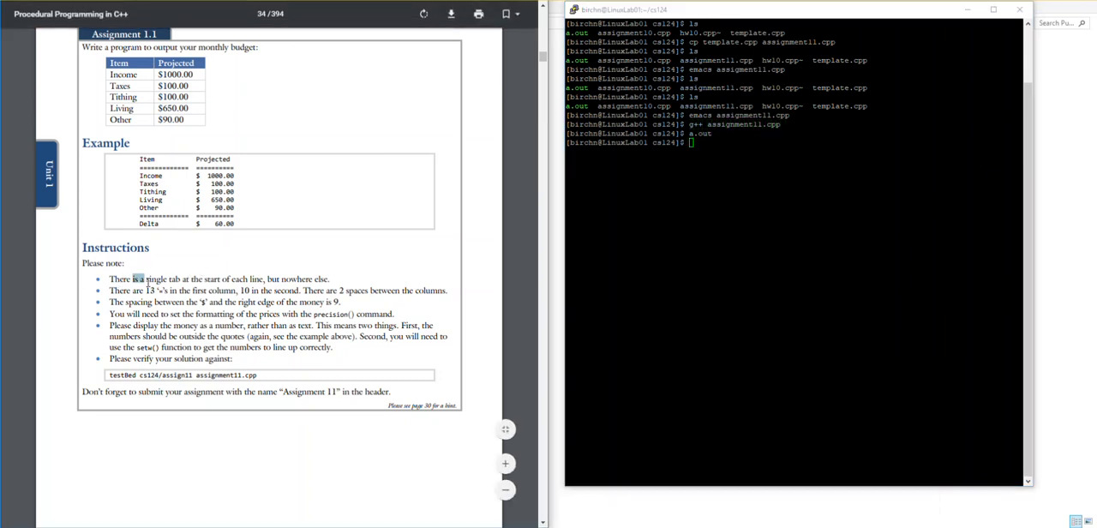
pyautogui.moveTo(122, 279); pyautogui.dragTo(269, 280)
pyautogui.moveTo(146, 290); pyautogui.dragTo(174, 291)
pyautogui.click(162, 292)
pyautogui.moveTo(191, 167); pyautogui.dragTo(141, 167)
pyautogui.click(144, 168)
# Step: Reload the textbook PDF and scroll to page 28, highlighting its three aligned money output lines
pyautogui.rightClick(274, 0)
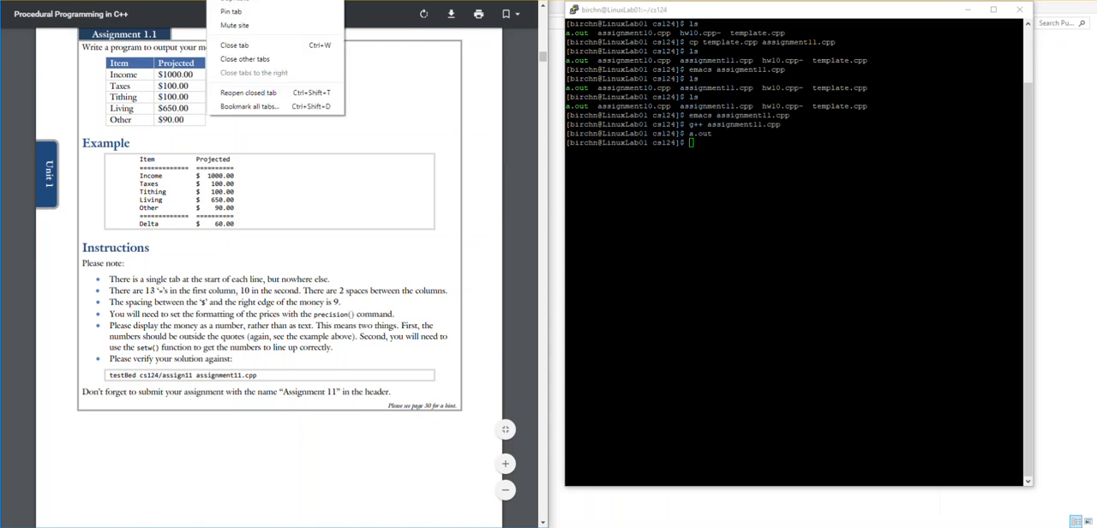
pyautogui.click(237, 22)
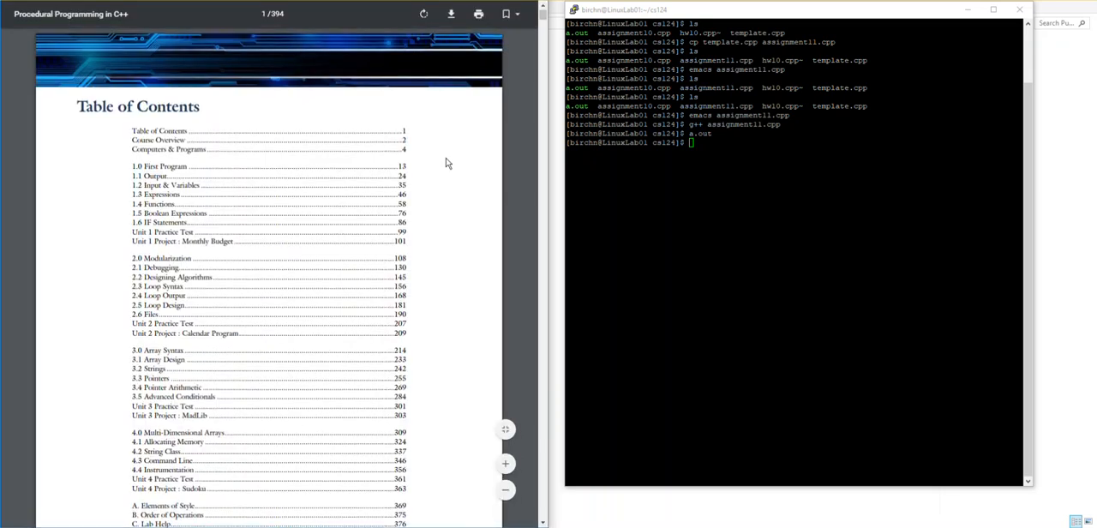
pyautogui.scroll(-5, 334, 255)
pyautogui.scroll(-5, 334, 215)
pyautogui.scroll(-5, 329, 163)
pyautogui.scroll(-3, 329, 160)
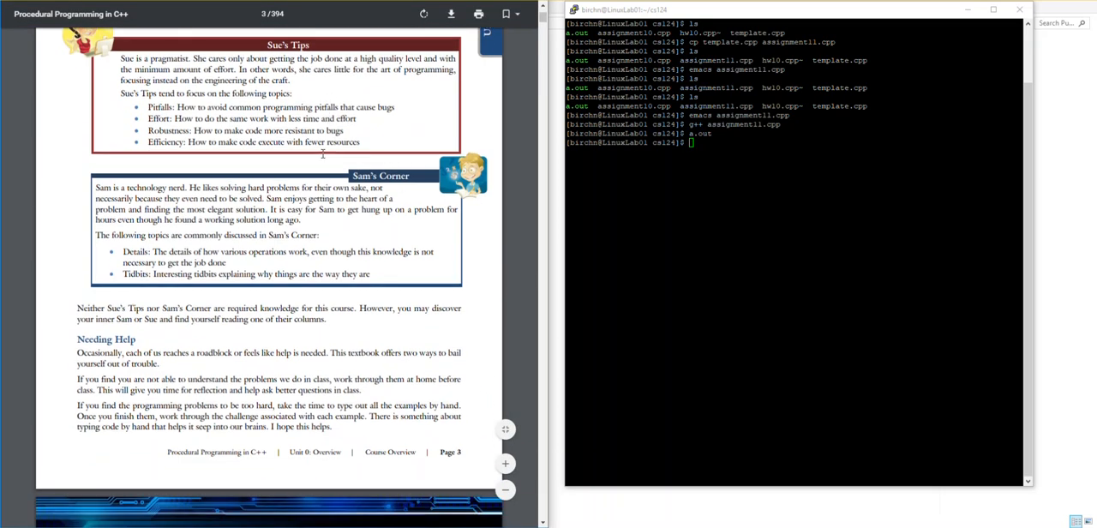
pyautogui.scroll(-10, 329, 159)
pyautogui.scroll(-10, 325, 156)
pyautogui.scroll(-10, 323, 155)
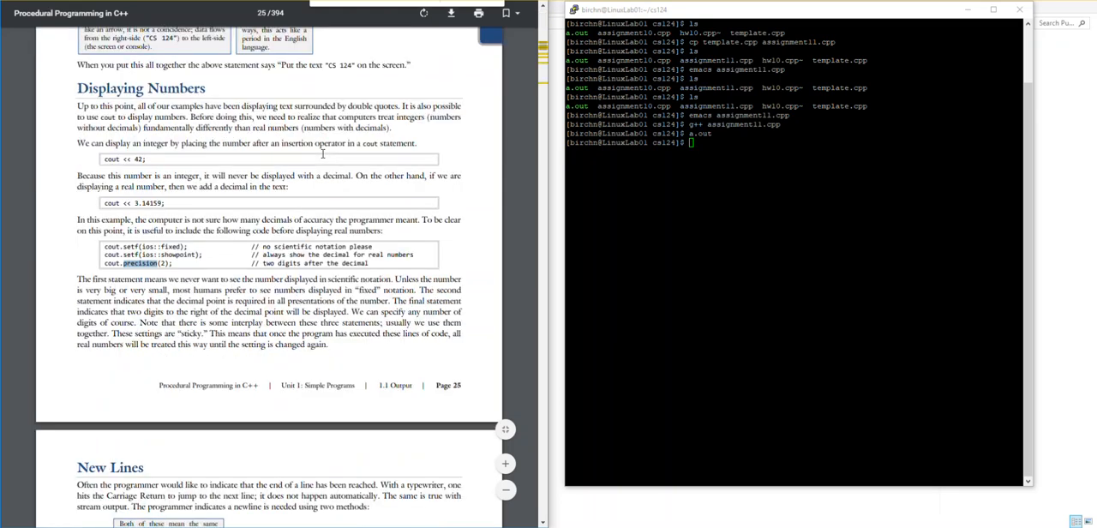
pyautogui.scroll(-8, 323, 154)
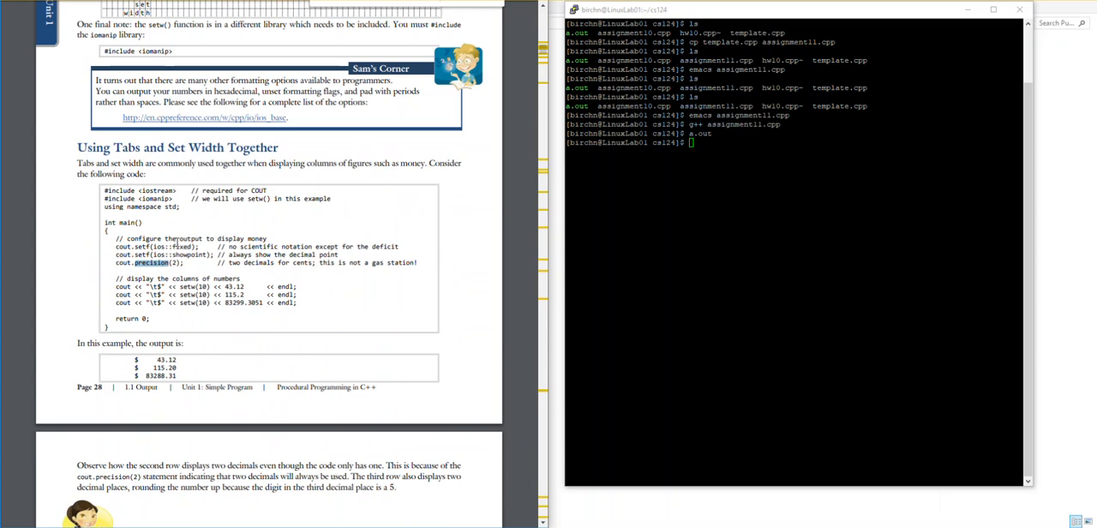
pyautogui.click(269, 231)
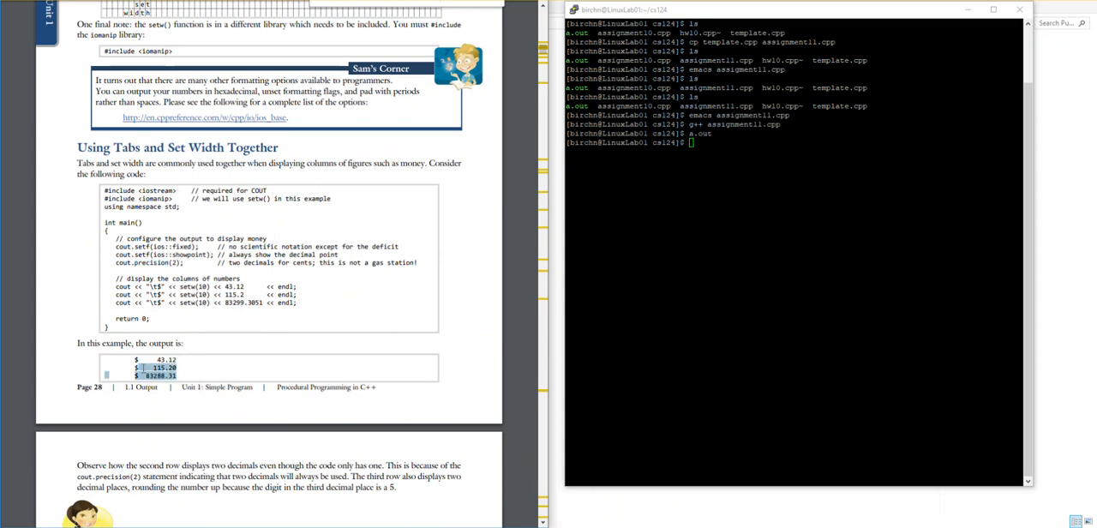
pyautogui.moveTo(182, 375); pyautogui.dragTo(135, 359)
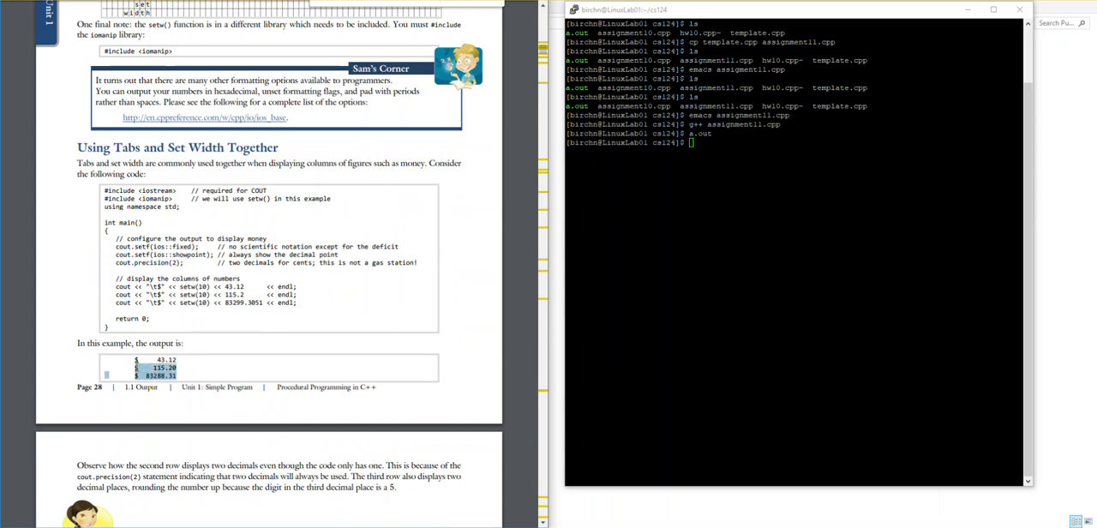
pyautogui.click(151, 360)
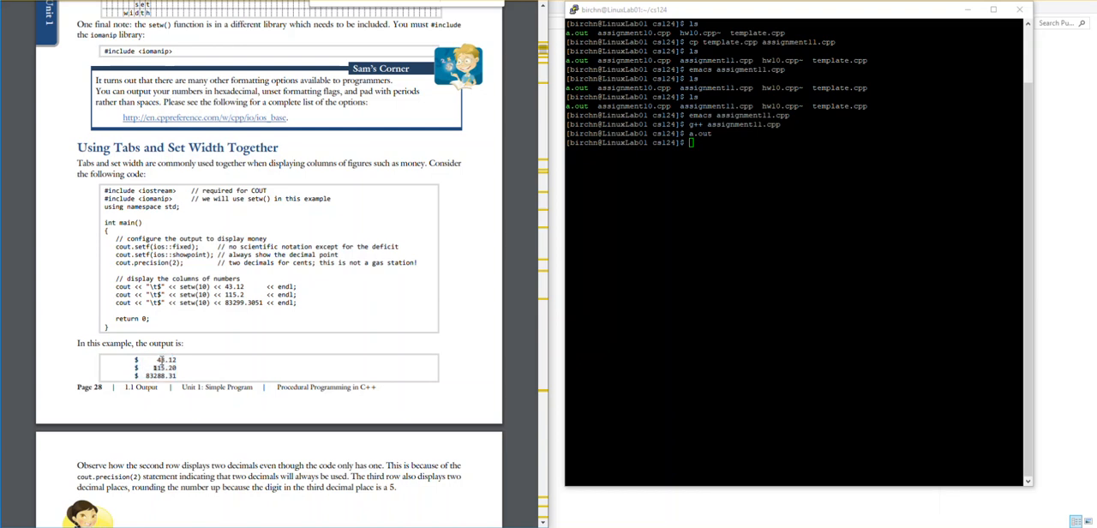
pyautogui.scroll(2, 162, 359)
pyautogui.scroll(3, 197, 258)
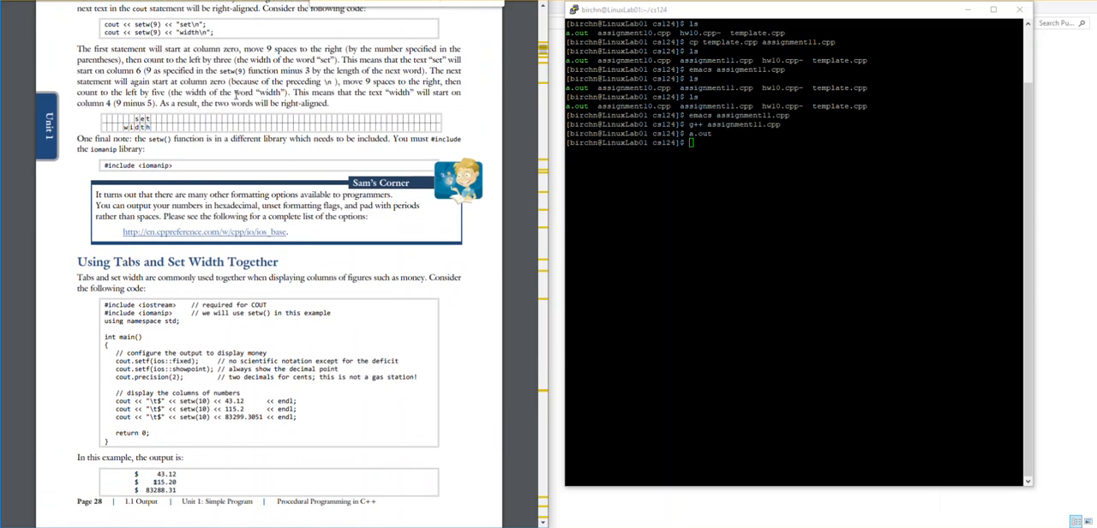
pyautogui.scroll(5, 205, 122)
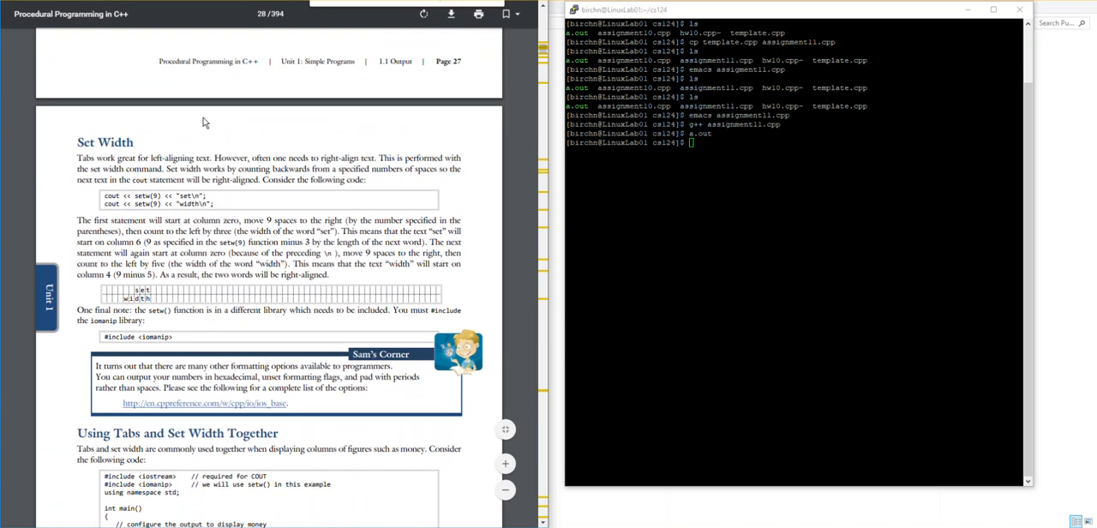
pyautogui.moveTo(215, 203); pyautogui.dragTo(103, 204)
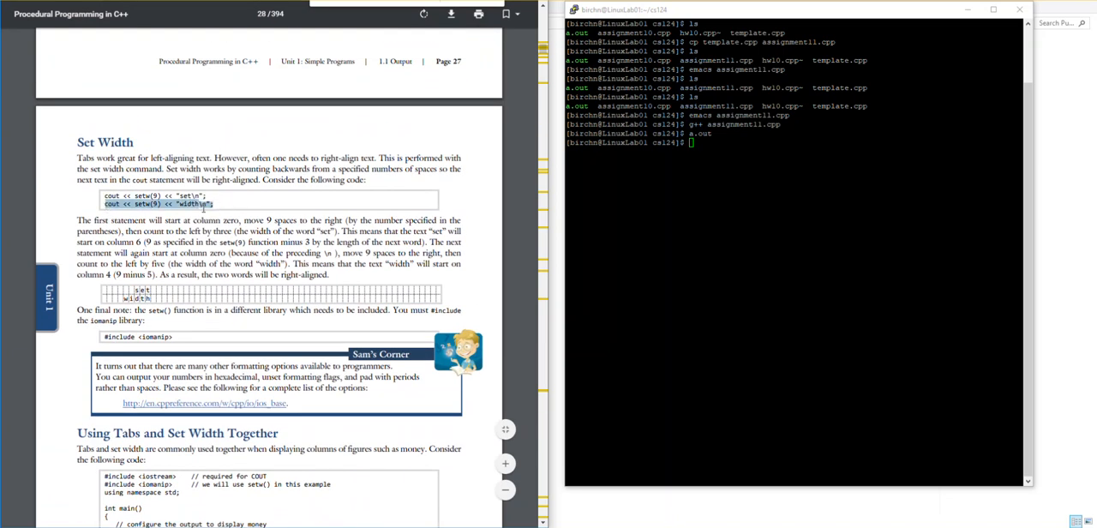
pyautogui.click(203, 209)
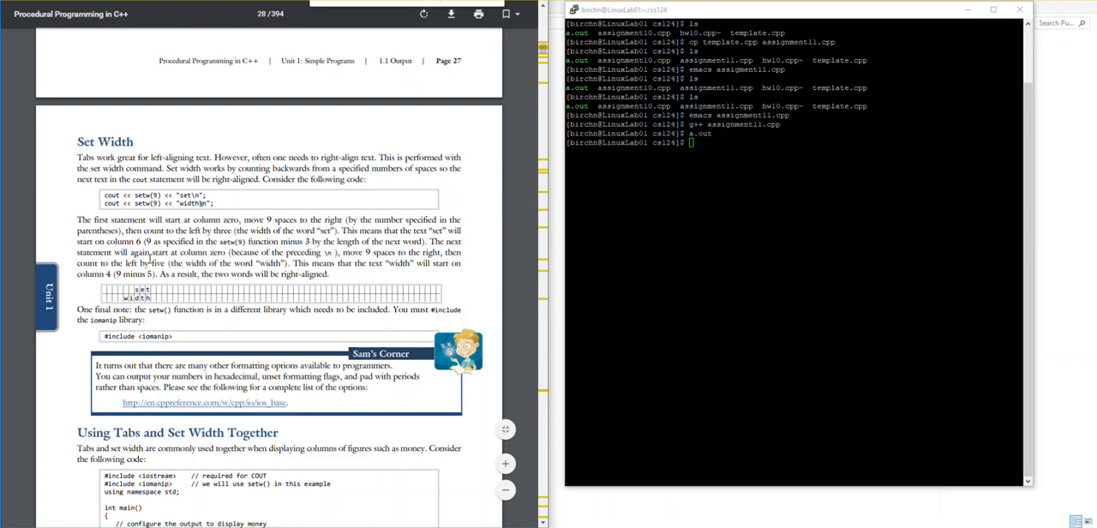
pyautogui.scroll(-2, 145, 250)
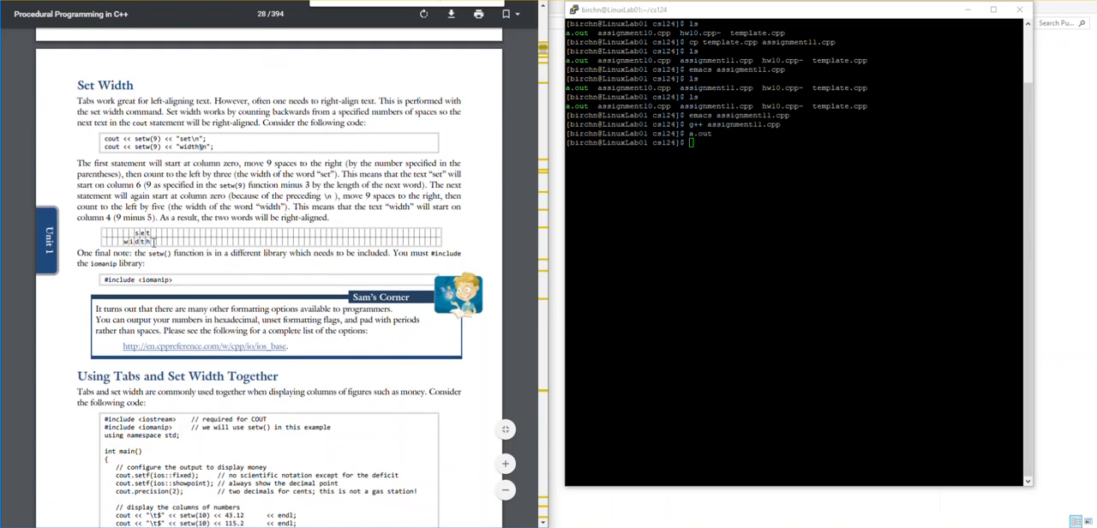
pyautogui.moveTo(161, 241); pyautogui.dragTo(125, 240)
pyautogui.scroll(-5, 159, 241)
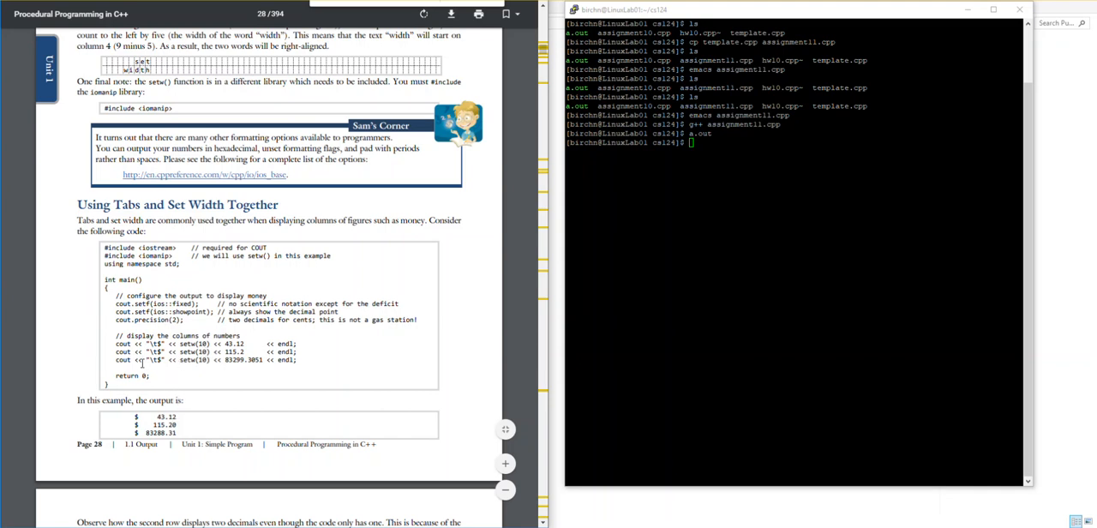
pyautogui.scroll(-2, 142, 364)
pyautogui.moveTo(135, 367); pyautogui.dragTo(174, 367)
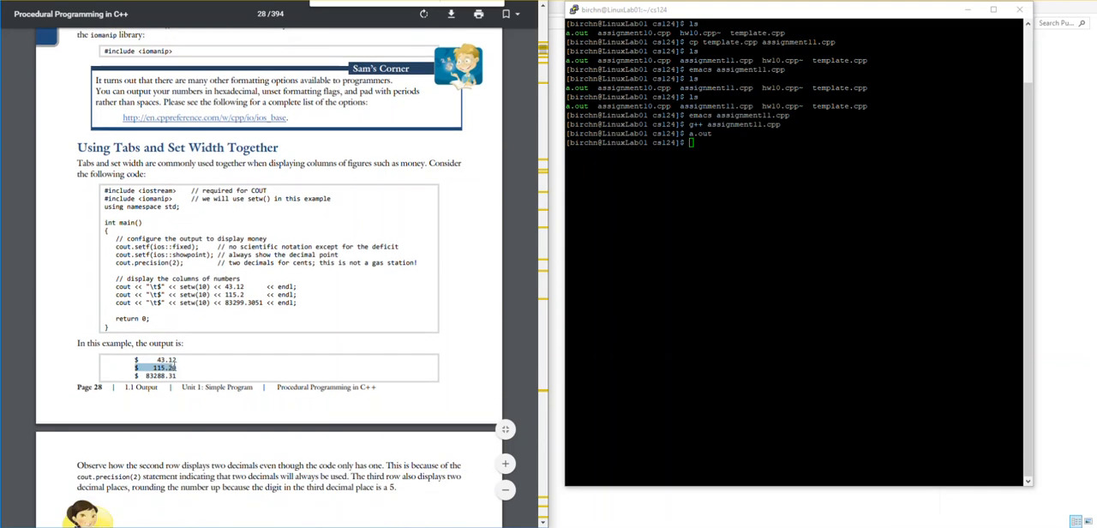
pyautogui.click(124, 377)
pyautogui.scroll(-3, 172, 368)
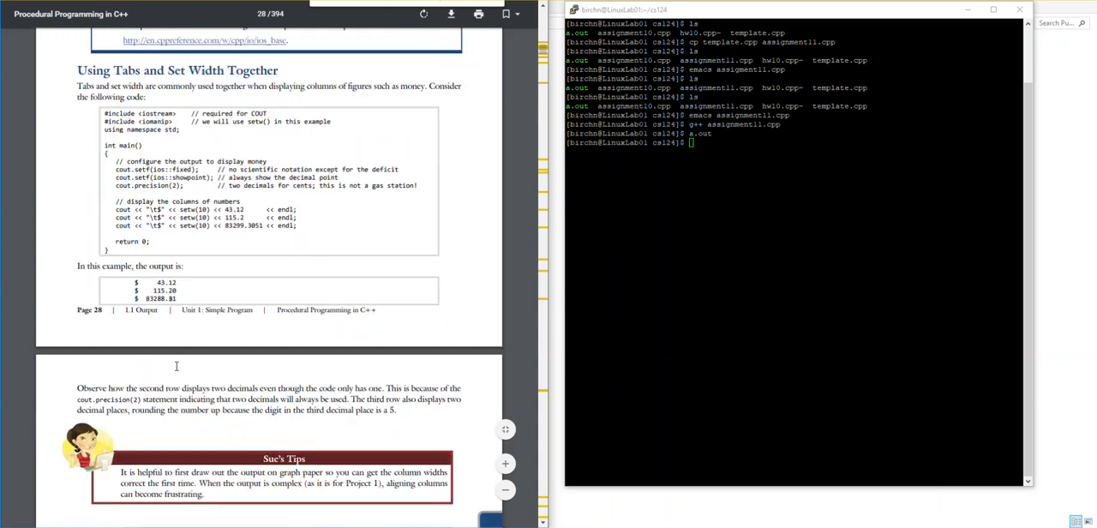
pyautogui.scroll(-3, 186, 331)
pyautogui.scroll(-2, 185, 331)
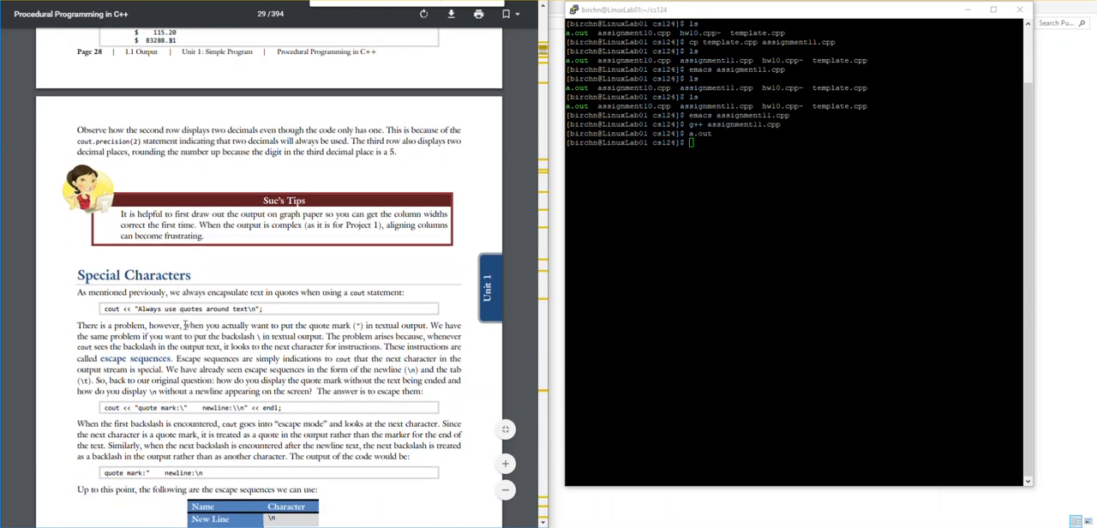
pyautogui.scroll(-3, 192, 321)
pyautogui.scroll(-3, 197, 319)
pyautogui.scroll(-2, 198, 319)
pyautogui.scroll(-4, 202, 313)
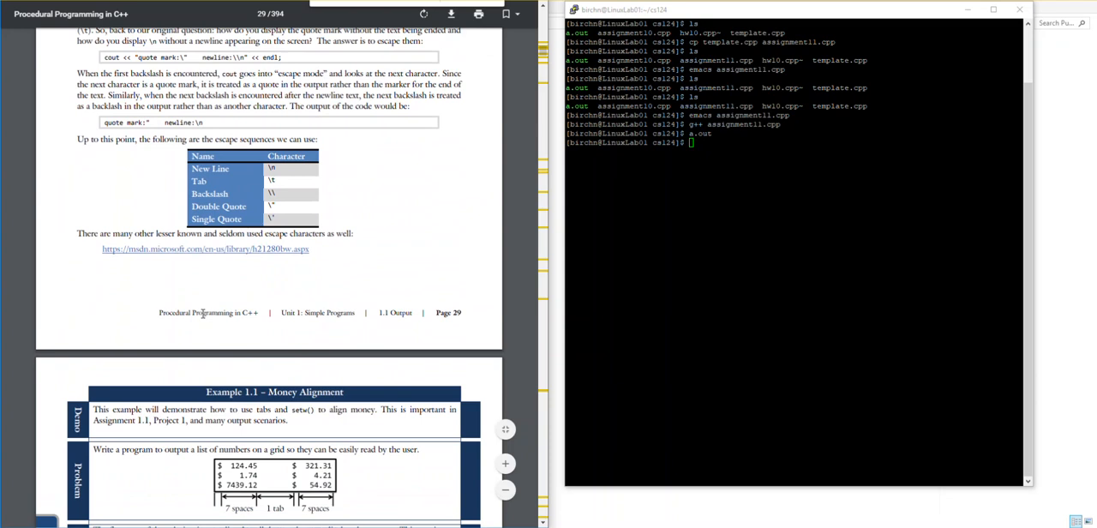
pyautogui.scroll(4, 202, 314)
pyautogui.scroll(4, 202, 313)
pyautogui.scroll(3, 202, 314)
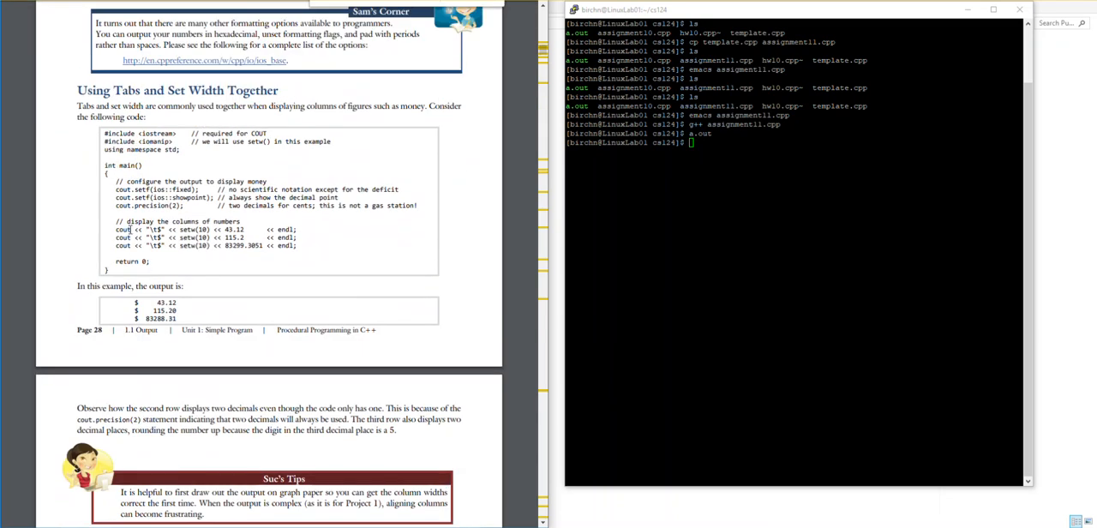
# Step: Highlight the money formatting code and its three output lines in the page 28 example
pyautogui.moveTo(117, 230); pyautogui.dragTo(249, 245)
pyautogui.click(147, 296)
pyautogui.moveTo(135, 301); pyautogui.dragTo(182, 318)
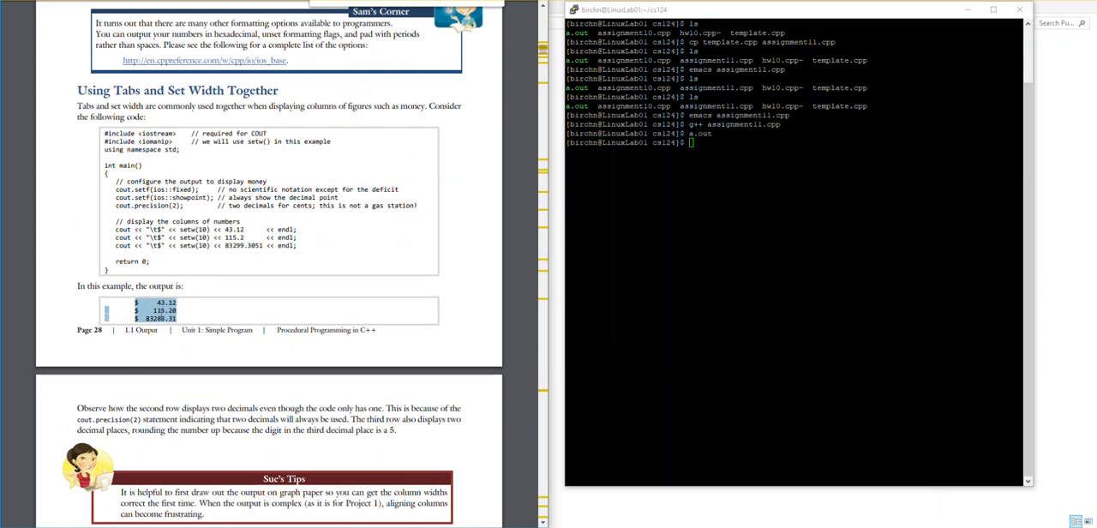
pyautogui.click(170, 310)
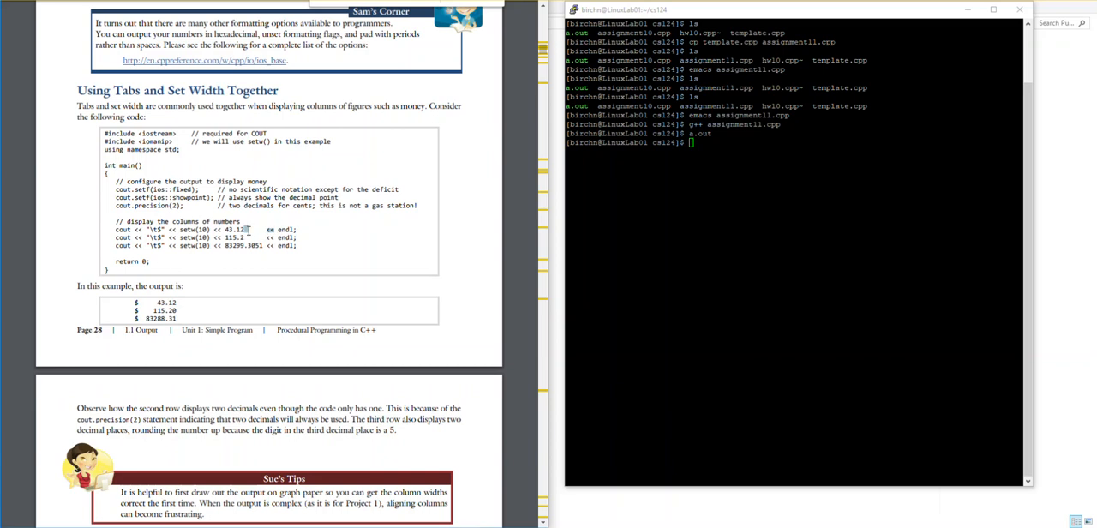
# Step: Compare the $ 43.12 output line with its << setw(10) << 43.12 code line
pyautogui.moveTo(244, 229); pyautogui.dragTo(250, 228)
pyautogui.moveTo(135, 302); pyautogui.dragTo(180, 303)
pyautogui.click(247, 230)
pyautogui.moveTo(247, 230); pyautogui.dragTo(167, 231)
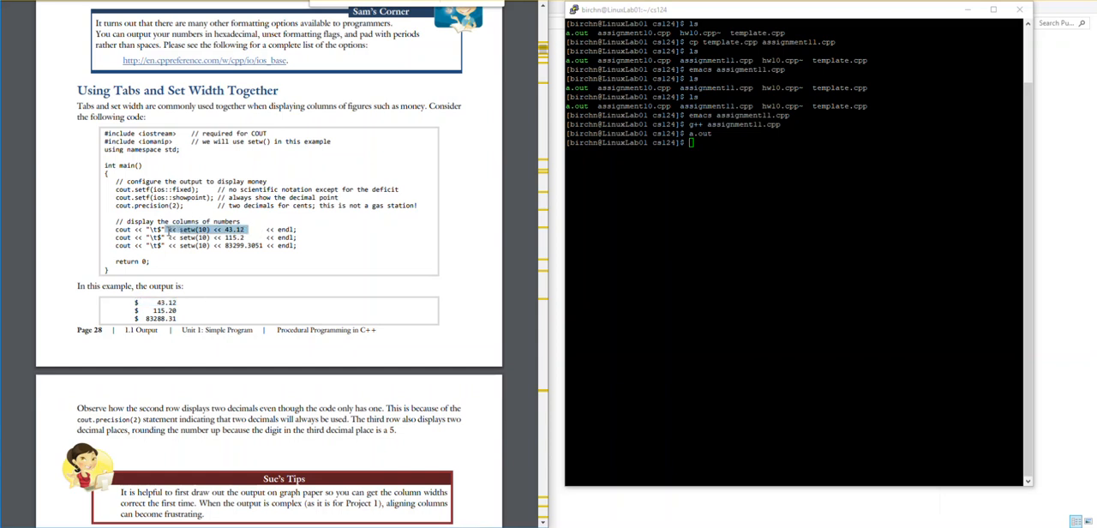
pyautogui.click(277, 230)
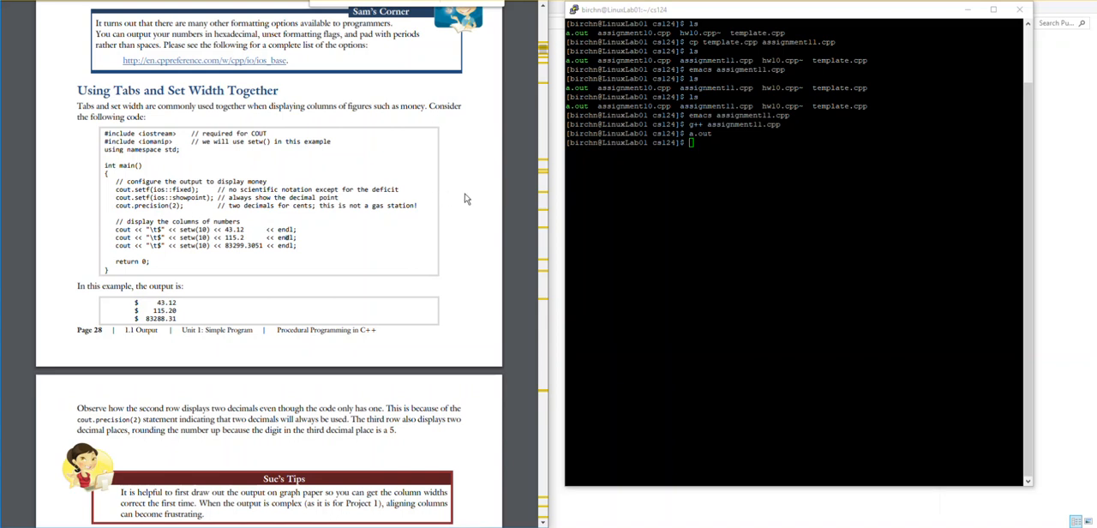
pyautogui.scroll(-5, 466, 198)
pyautogui.scroll(-5, 428, 227)
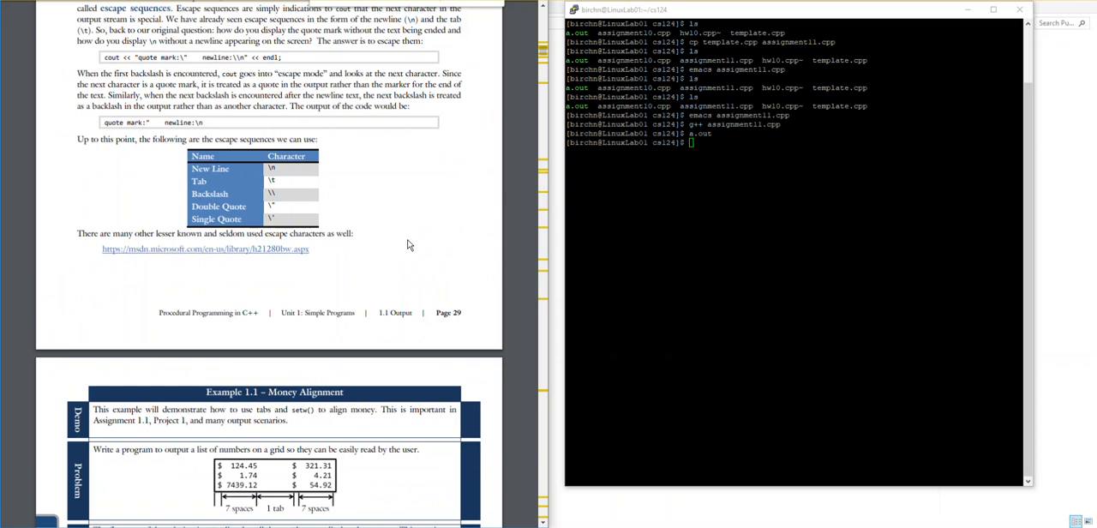
pyautogui.scroll(-5, 408, 245)
pyautogui.scroll(-5, 408, 245)
pyautogui.scroll(-3, 408, 244)
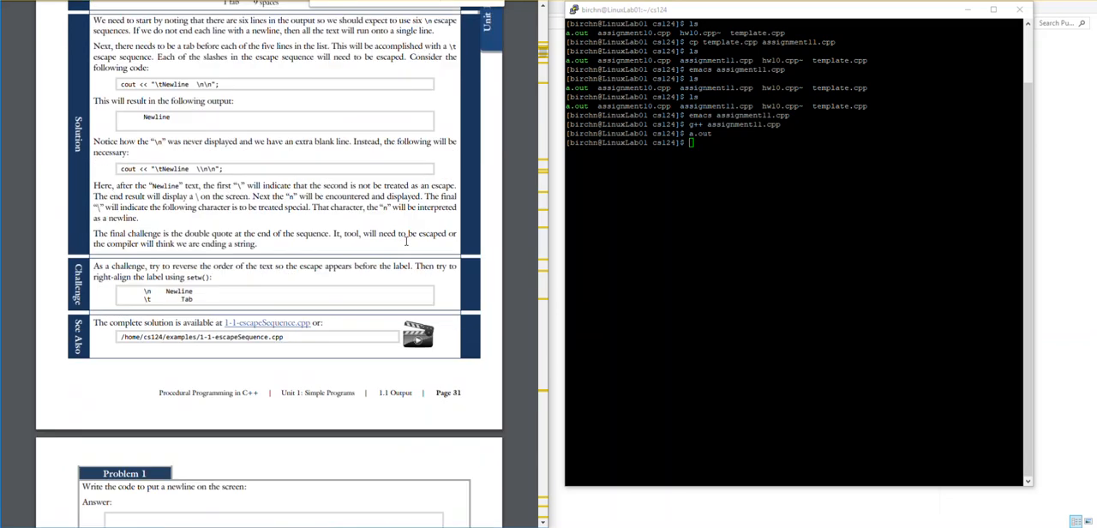